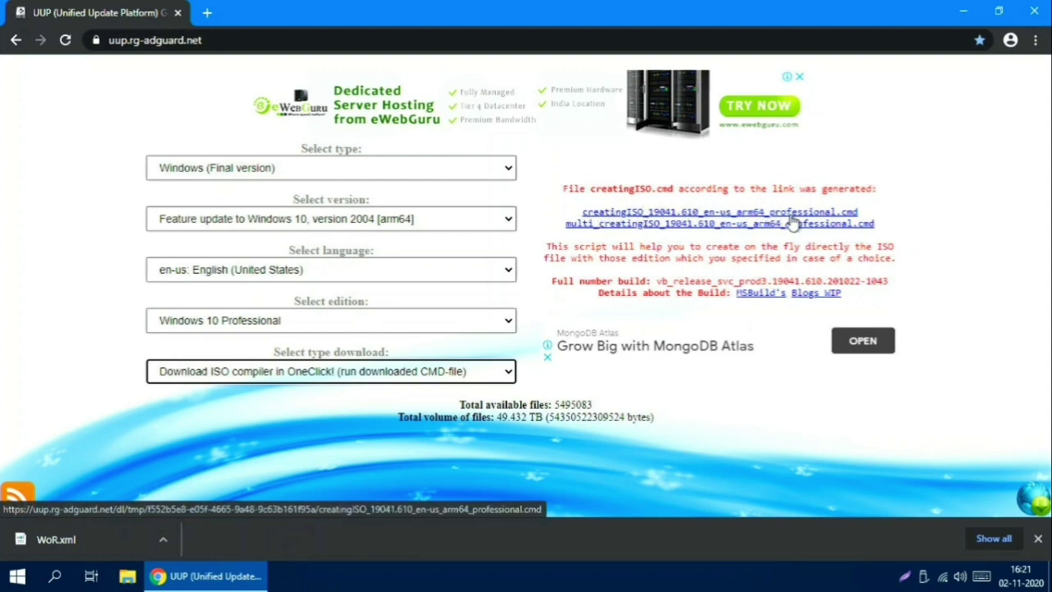
- Download the creatingISO_19041.610_en-us_arm64_professional.cmd script and keep it despite the security warning
left_click(651, 214)
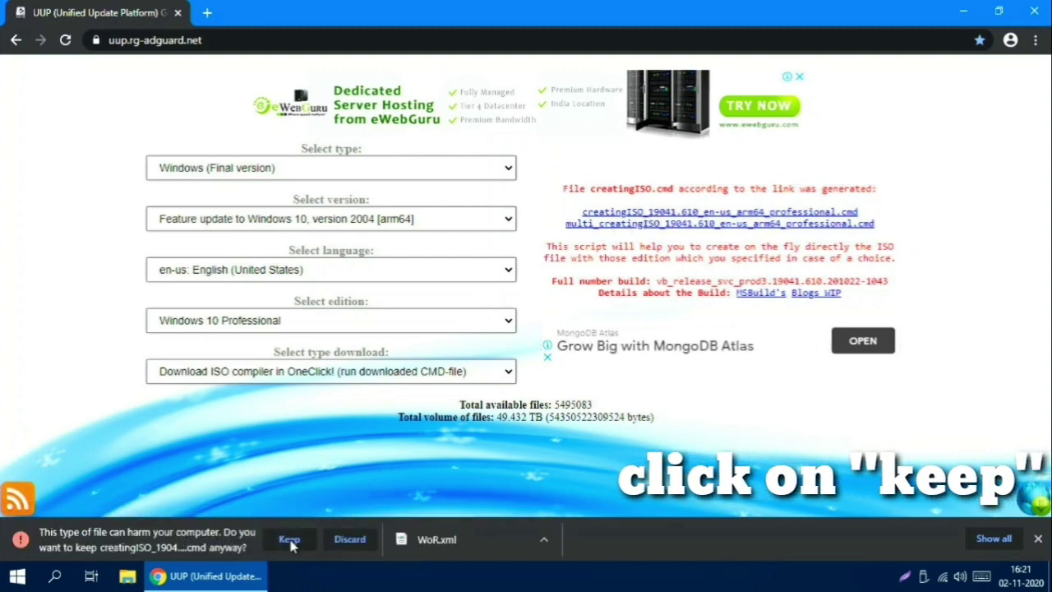
left_click(289, 539)
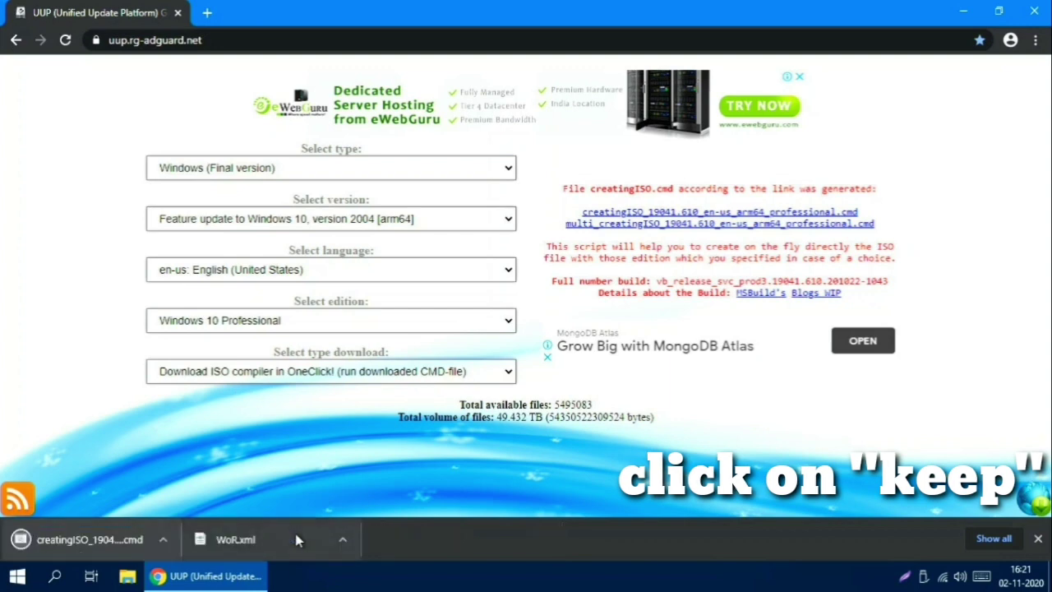
- Replace the UUP page with the bookmarked NTLite download page and download the stable 64-bit version
left_click(207, 12)
left_click(178, 13)
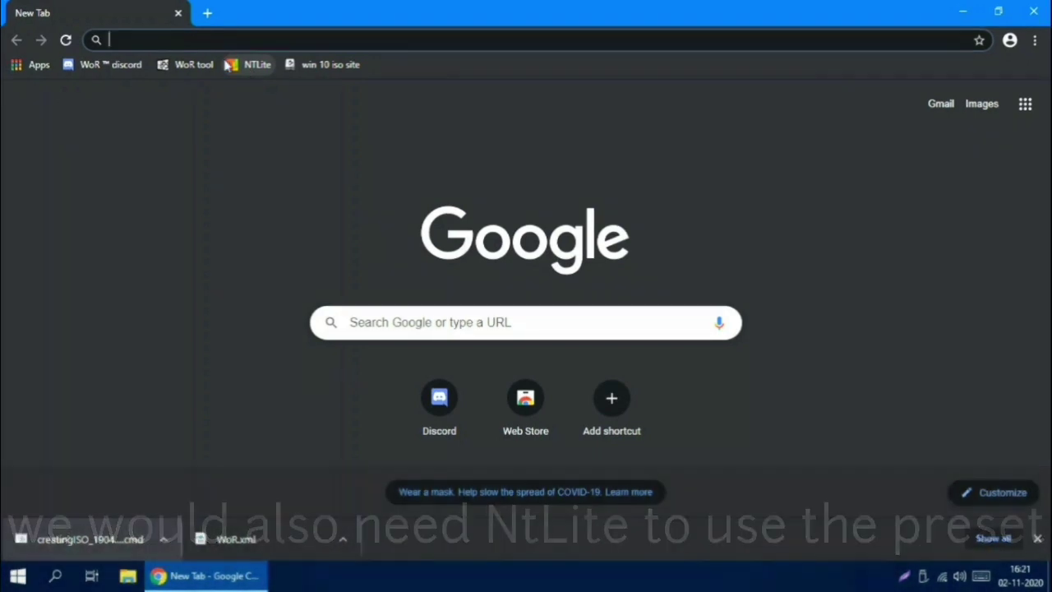
left_click(239, 69)
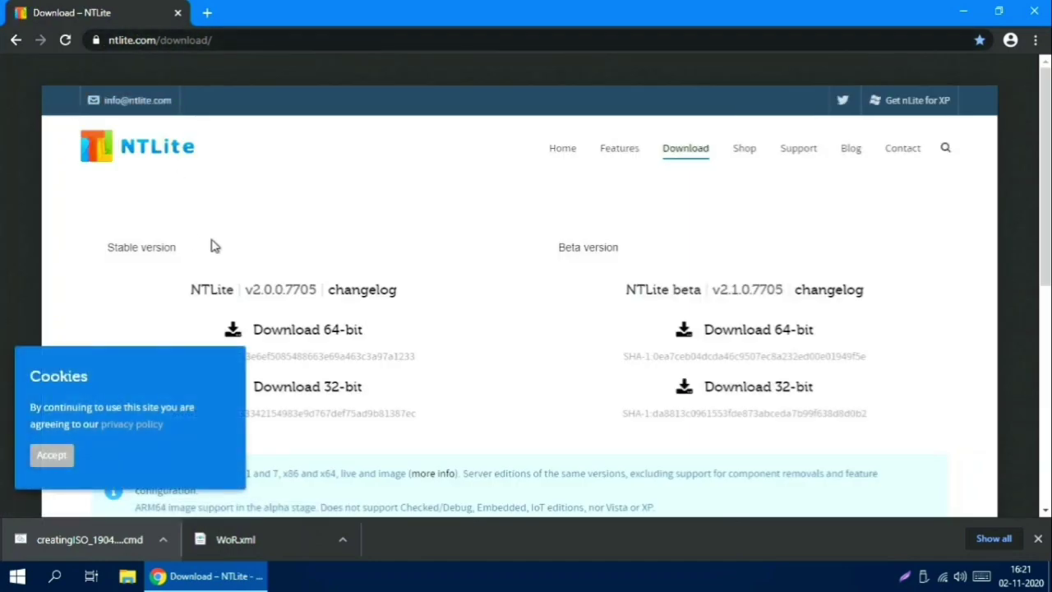
scroll(262, 268, "down", 1)
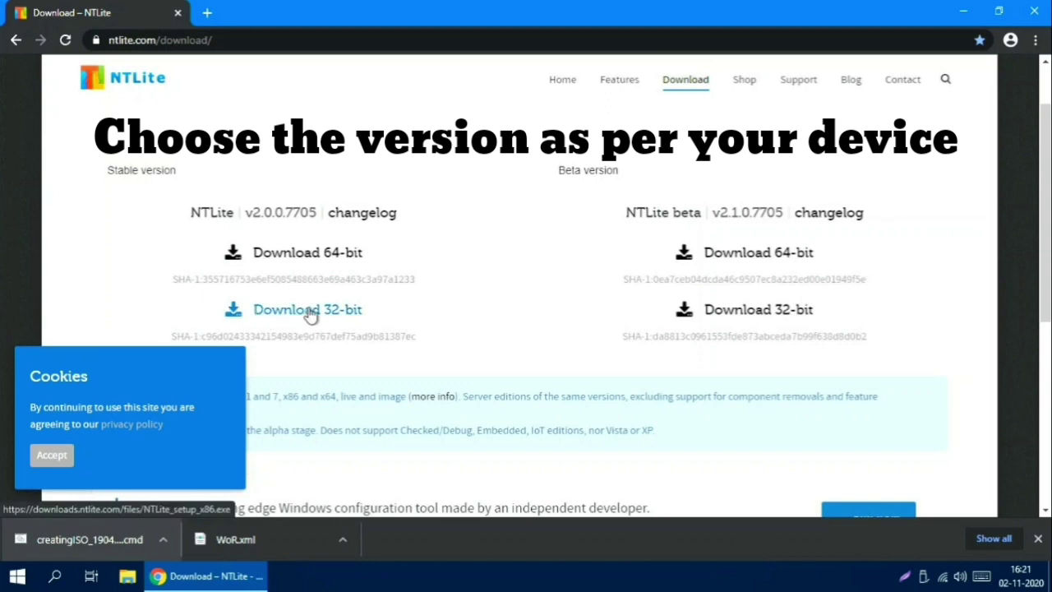
left_click(341, 253)
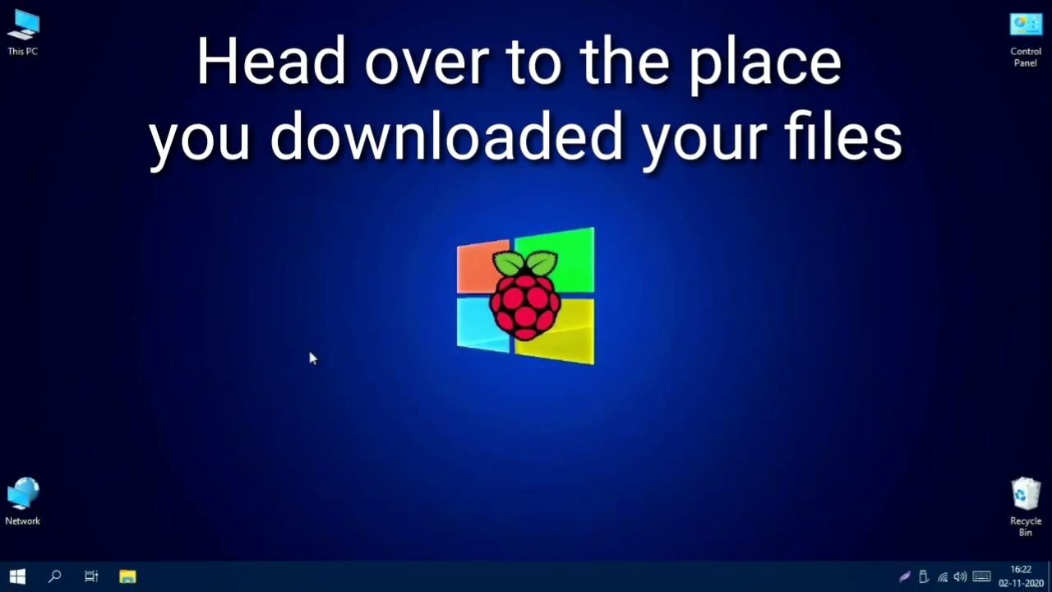
- Install NTLite from NTLite_setup_x64 in the Downloads folder, without launching it at the end of setup
left_click(127, 576)
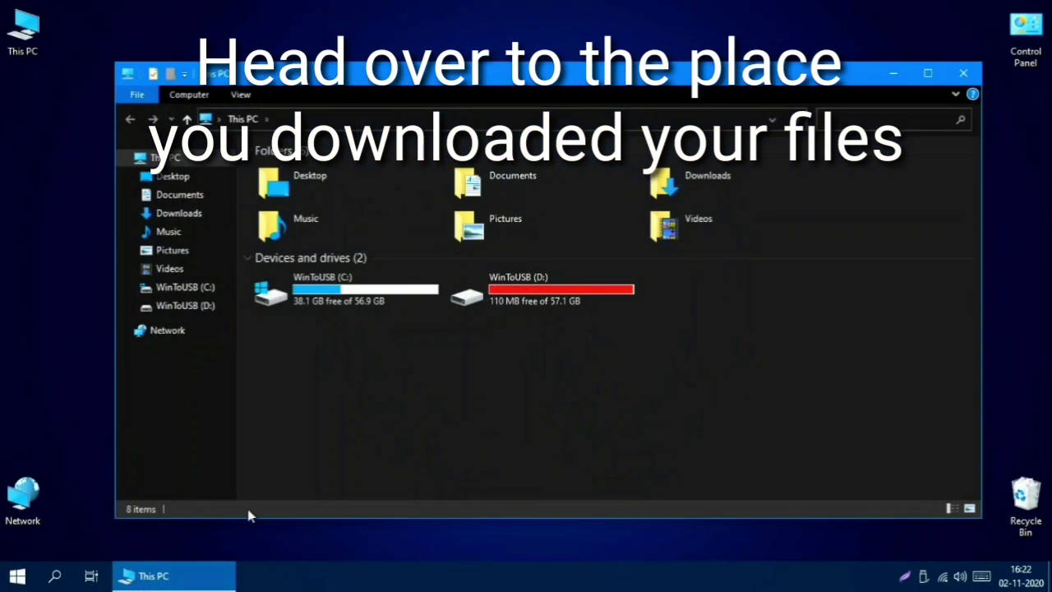
double_click(766, 185)
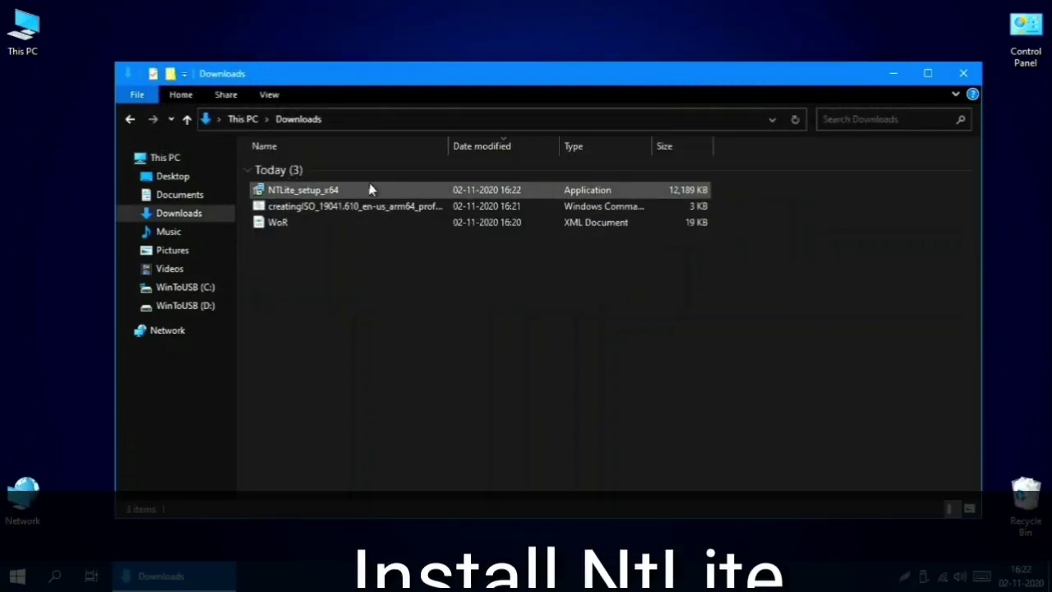
double_click(352, 189)
left_click(606, 412)
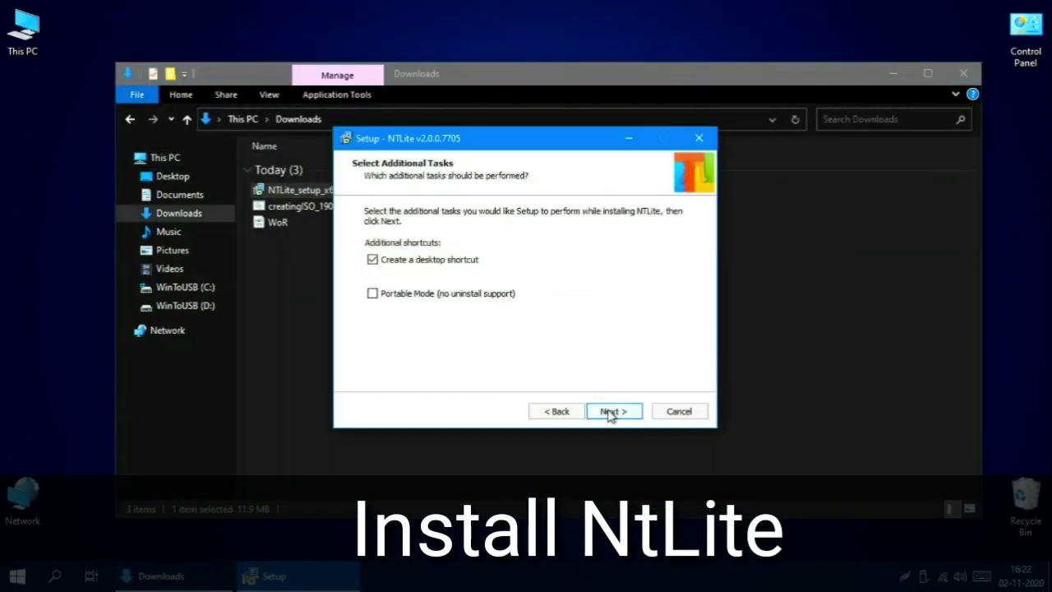
left_click(606, 412)
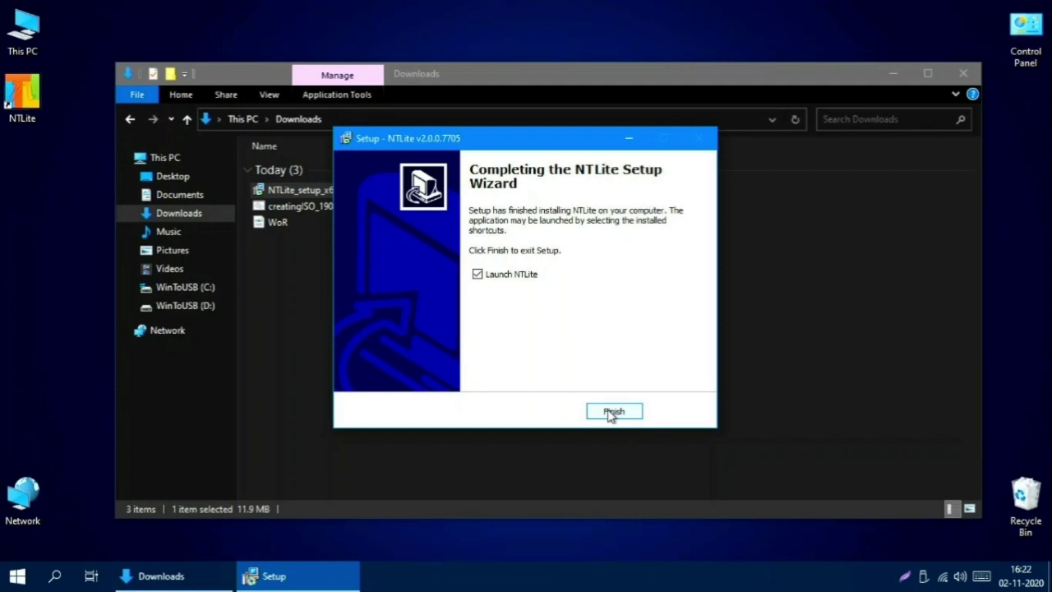
left_click(522, 278)
left_click(615, 412)
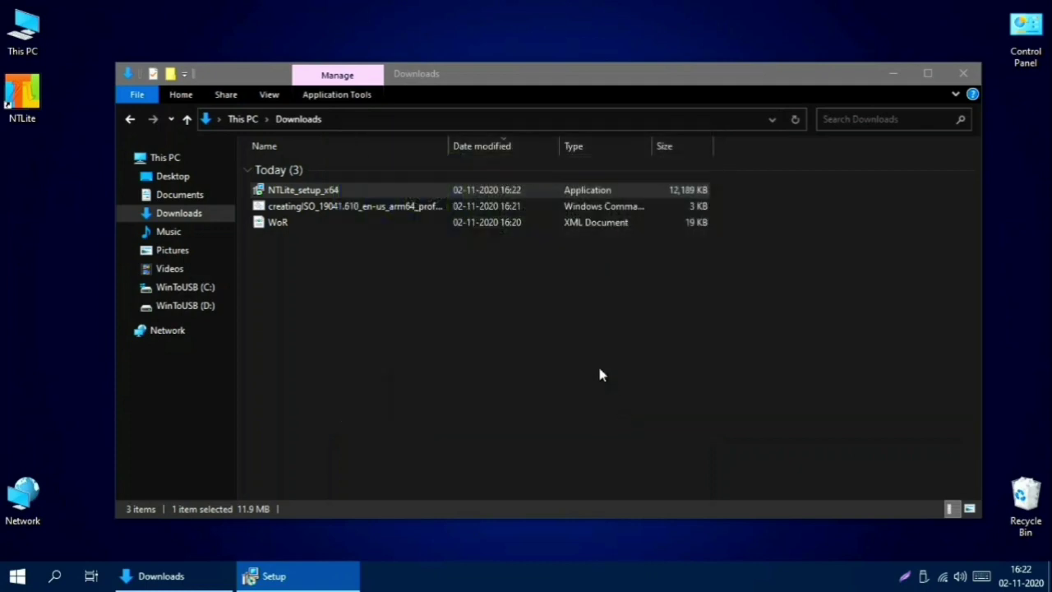
- Run the creatingISO_19041.610 command script from the Downloads folder
left_click(426, 207)
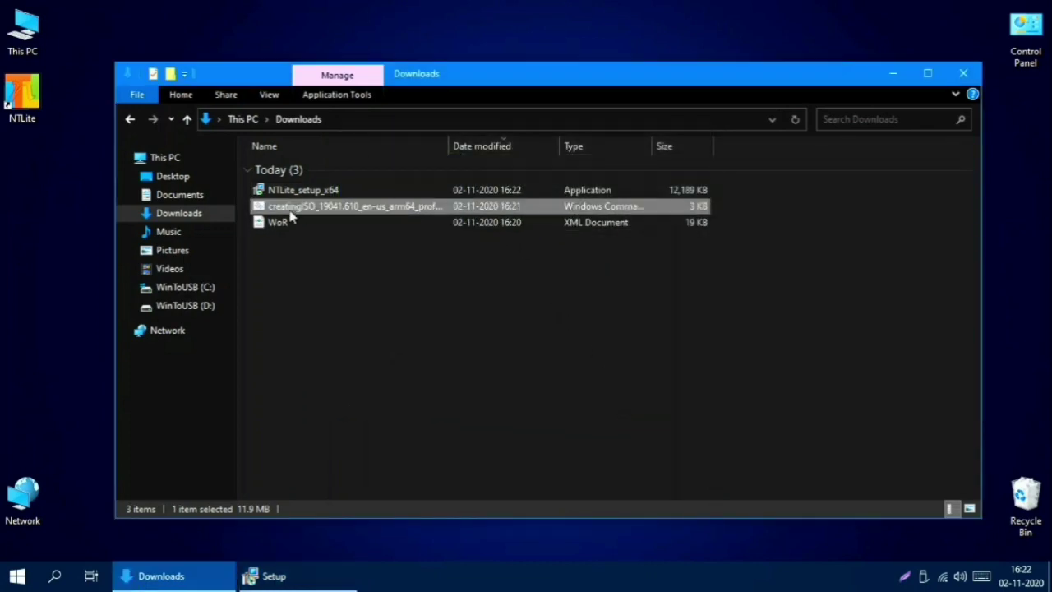
double_click(414, 207)
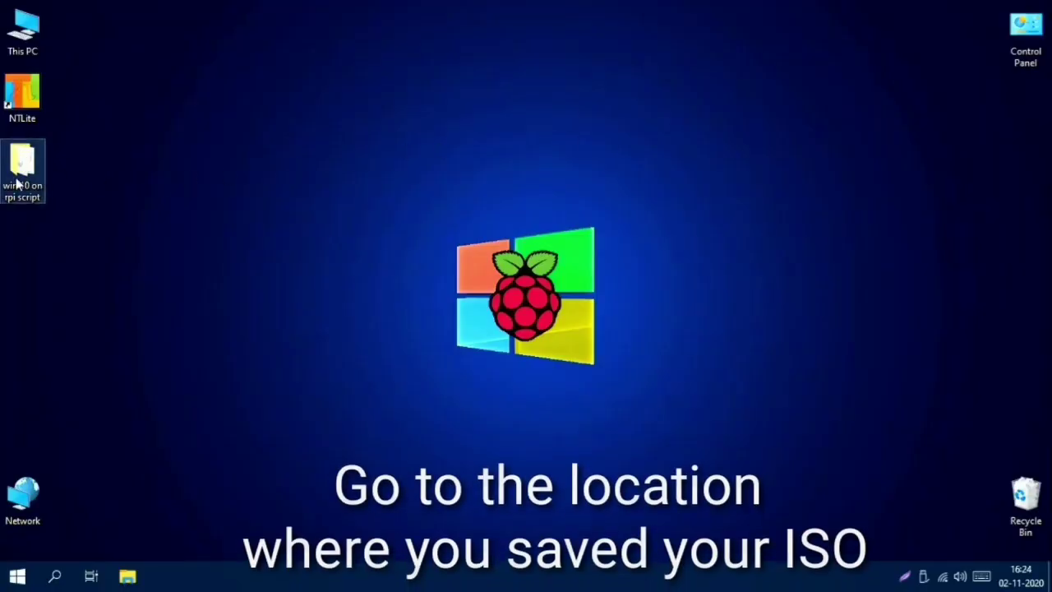
- Mount the Windows disc image stored in the desktop folder "win 10 on rpi script"
double_click(49, 183)
left_click(357, 178)
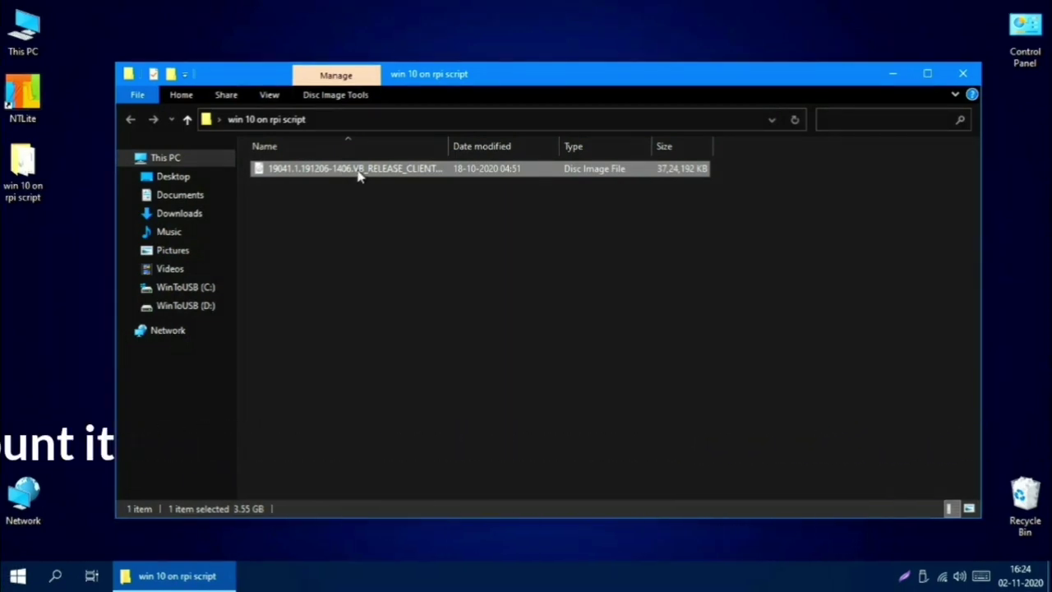
double_click(358, 169)
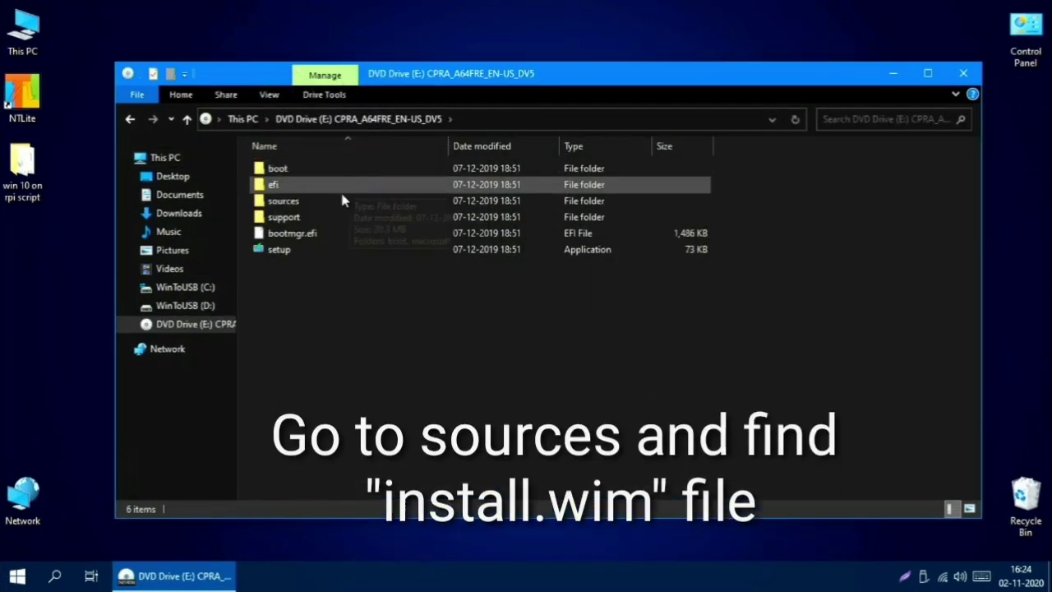
- Copy the install.wim file from the sources folder of the mounted image to the clipboard
double_click(287, 202)
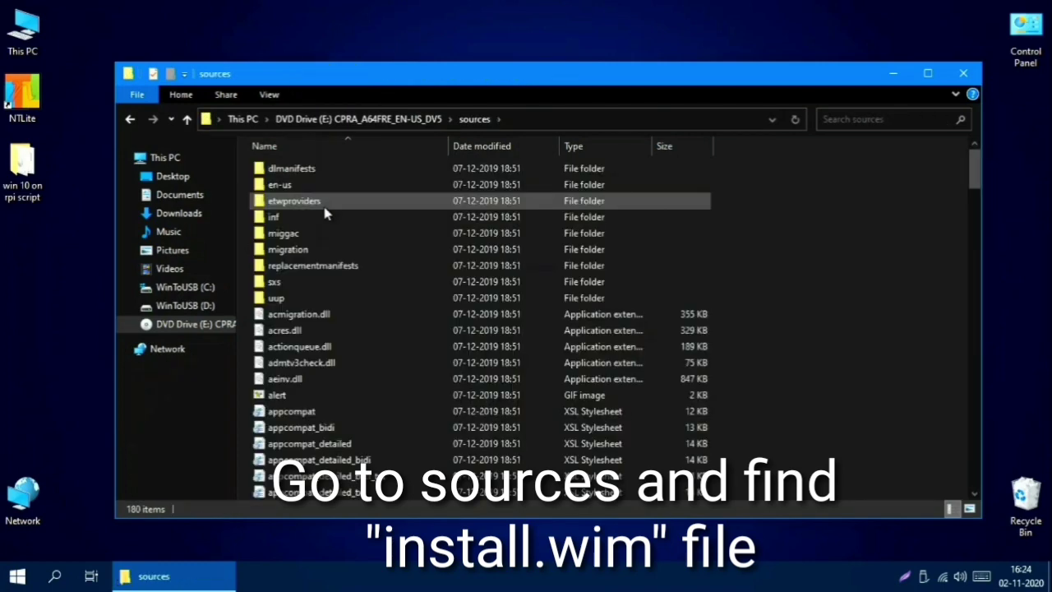
left_click_drag(968, 175, 1011, 279)
left_click(281, 262)
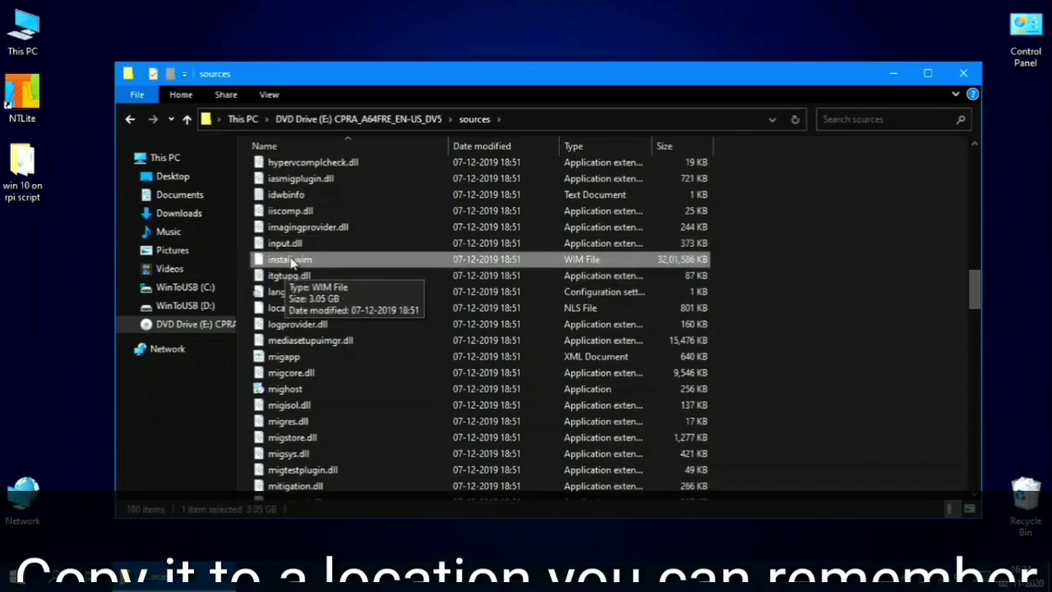
right_click(300, 261)
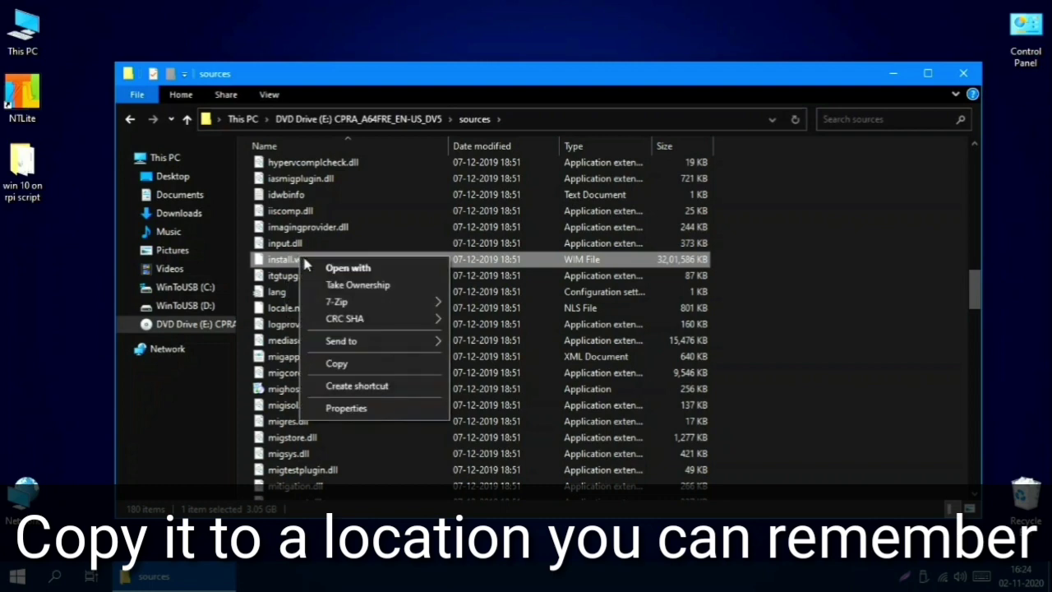
left_click(365, 366)
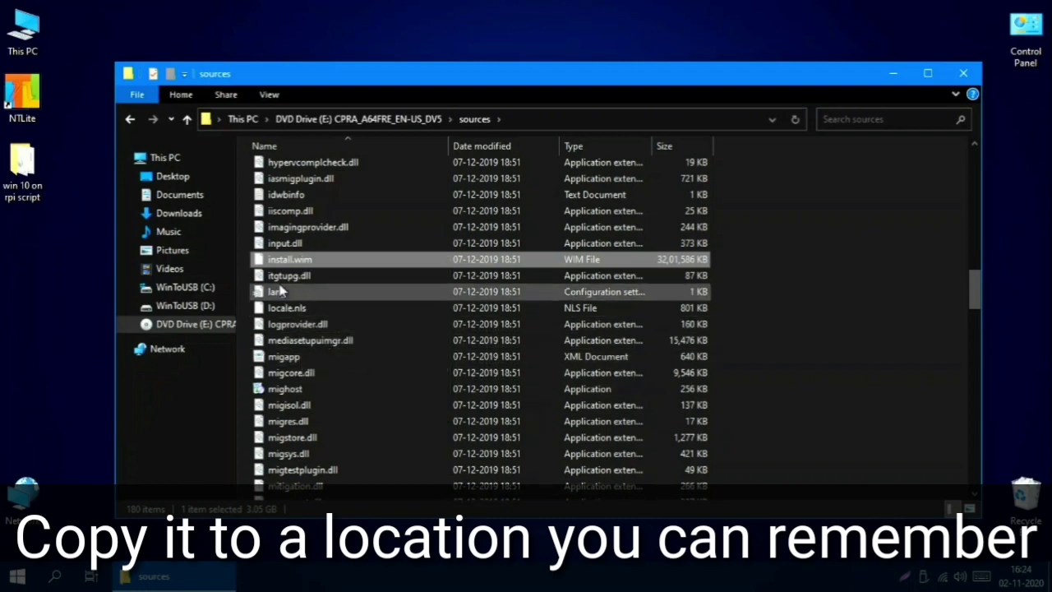
- Paste install.wim into the desktop folder "win 10 on rpi script", keeping its file name
left_click(198, 176)
double_click(315, 171)
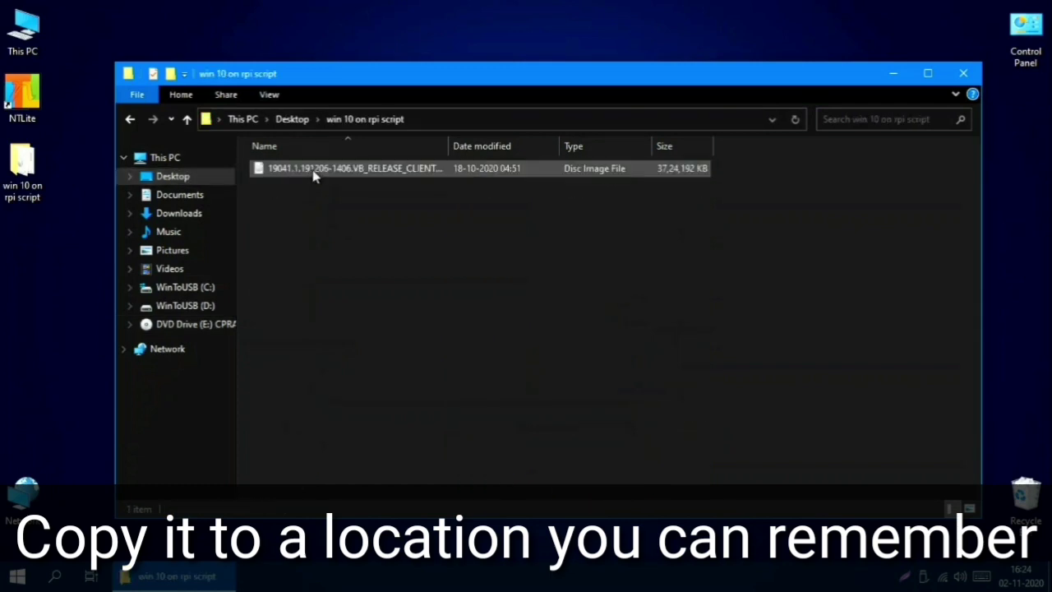
right_click(347, 238)
left_click(409, 346)
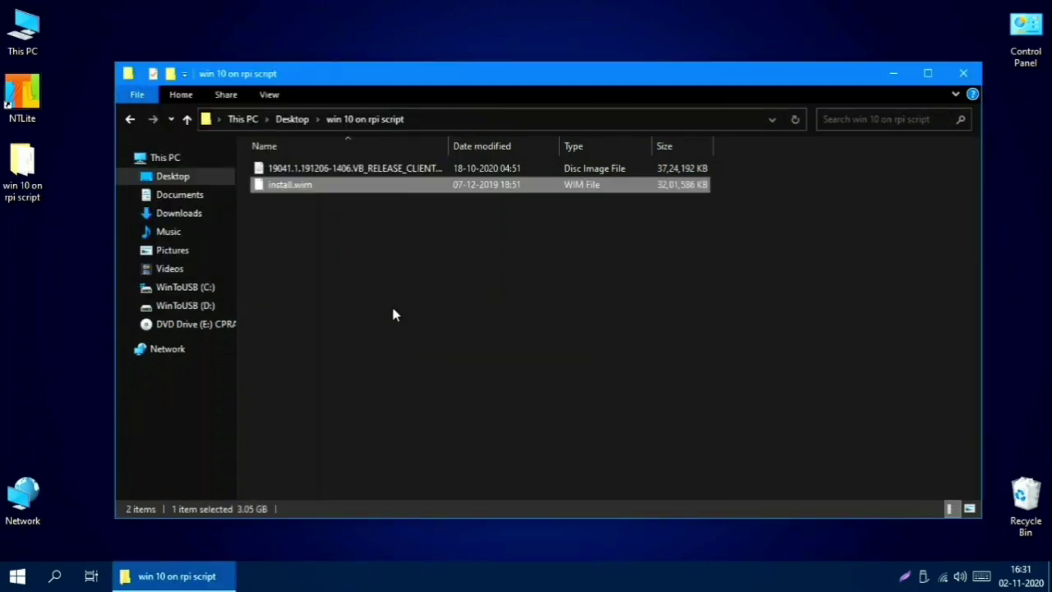
key("F2")
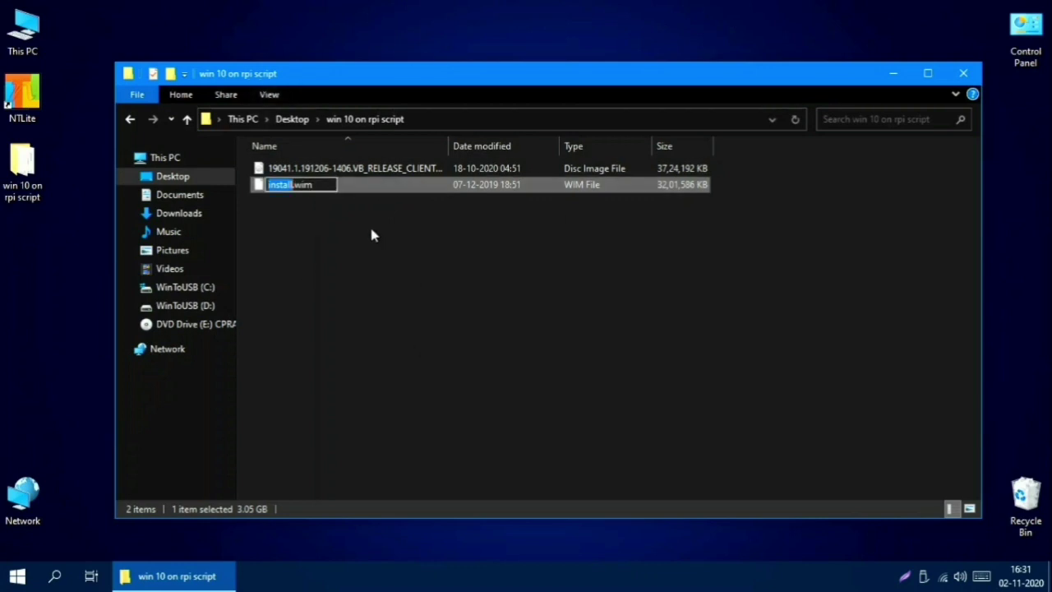
left_click(377, 258)
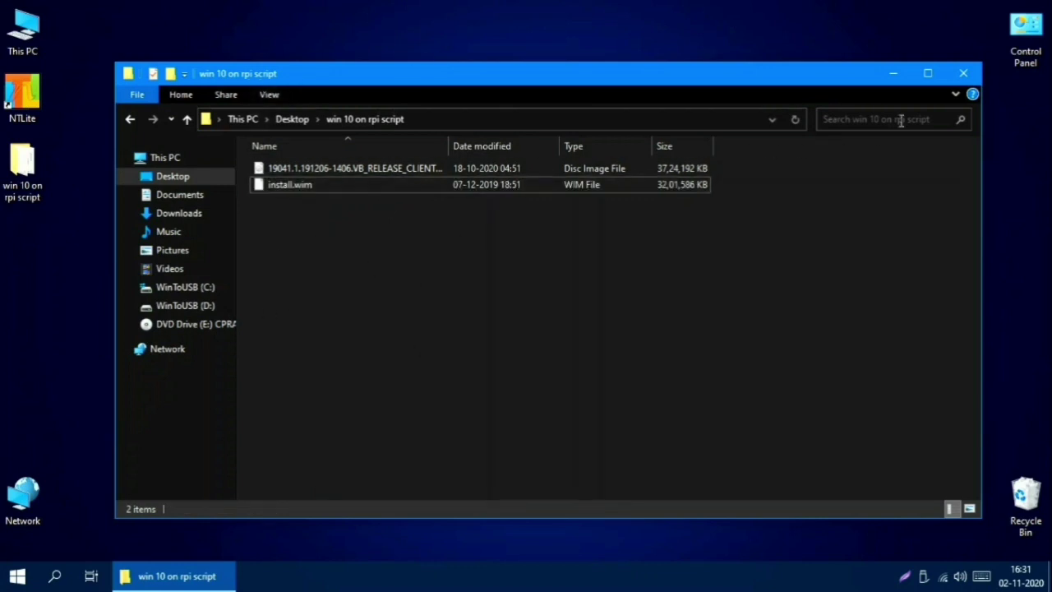
- Close the folder, start NTLite with the free non-commercial license and maximize its window
left_click(963, 73)
double_click(24, 93)
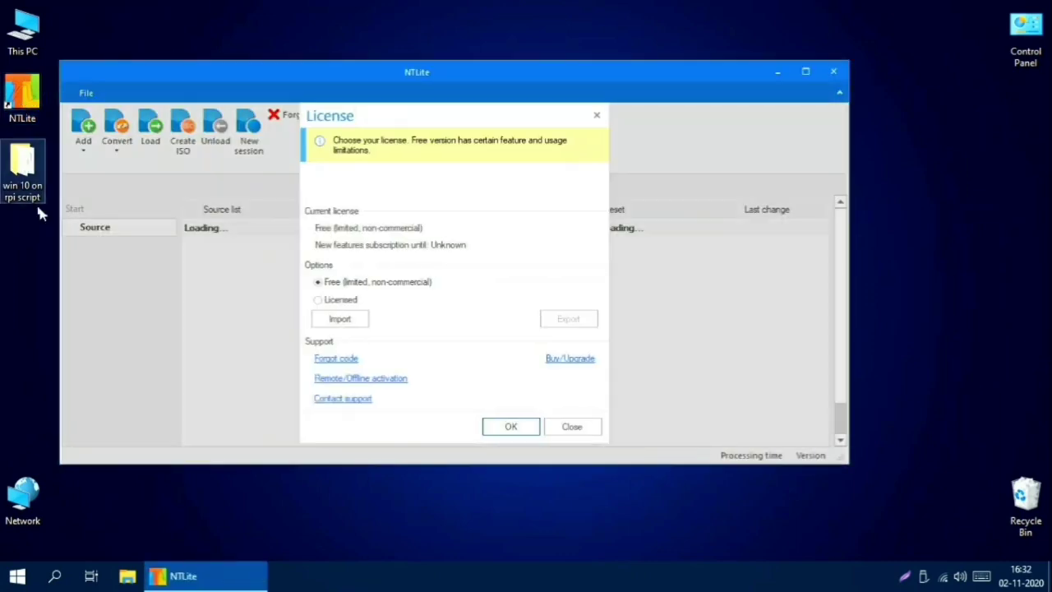
left_click(526, 429)
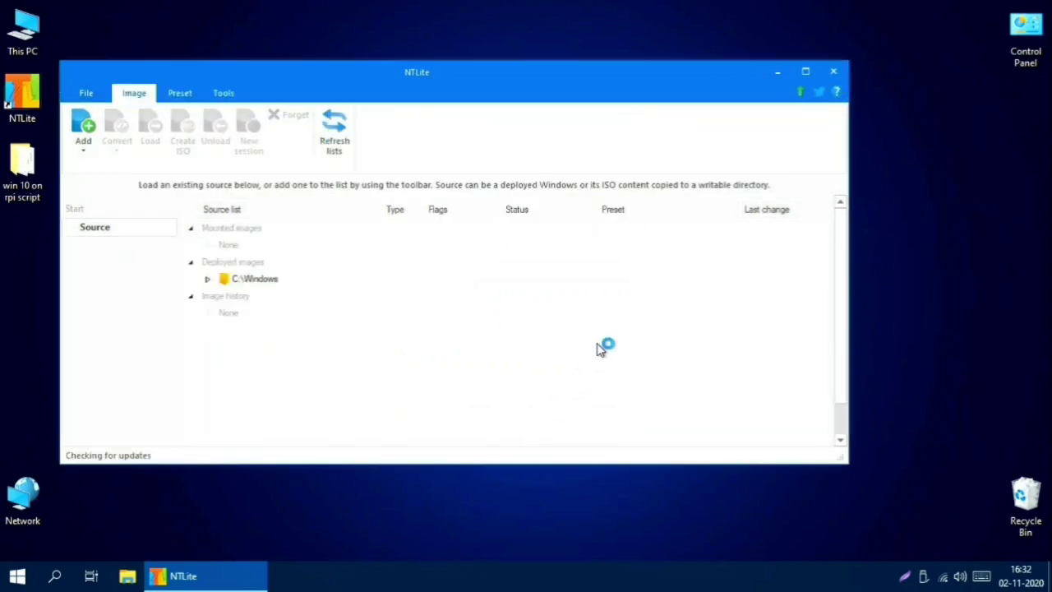
left_click(805, 72)
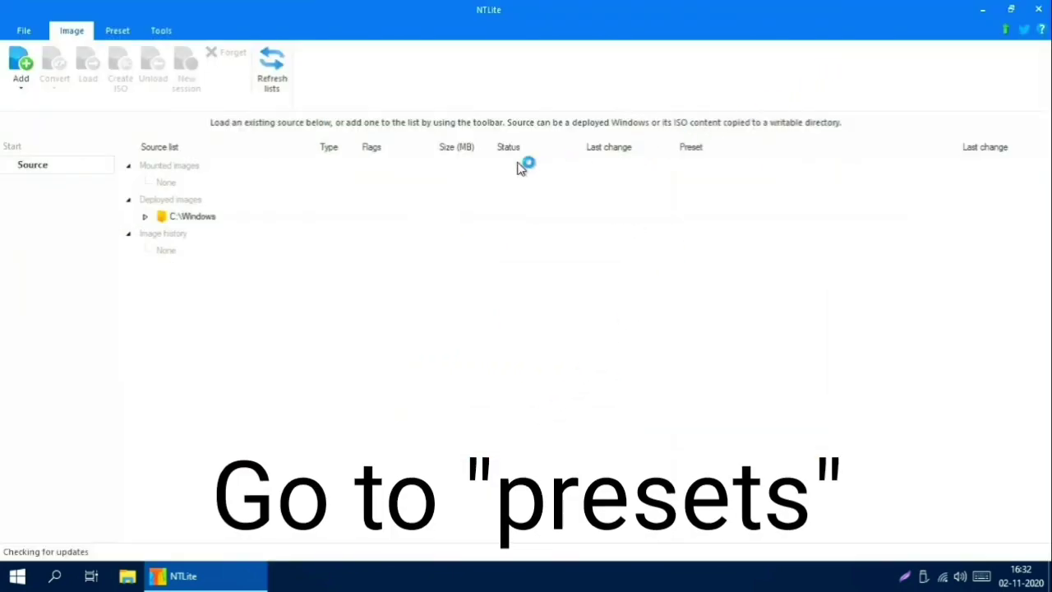
- Import the WoR preset file from the Downloads folder into NTLite
left_click(115, 33)
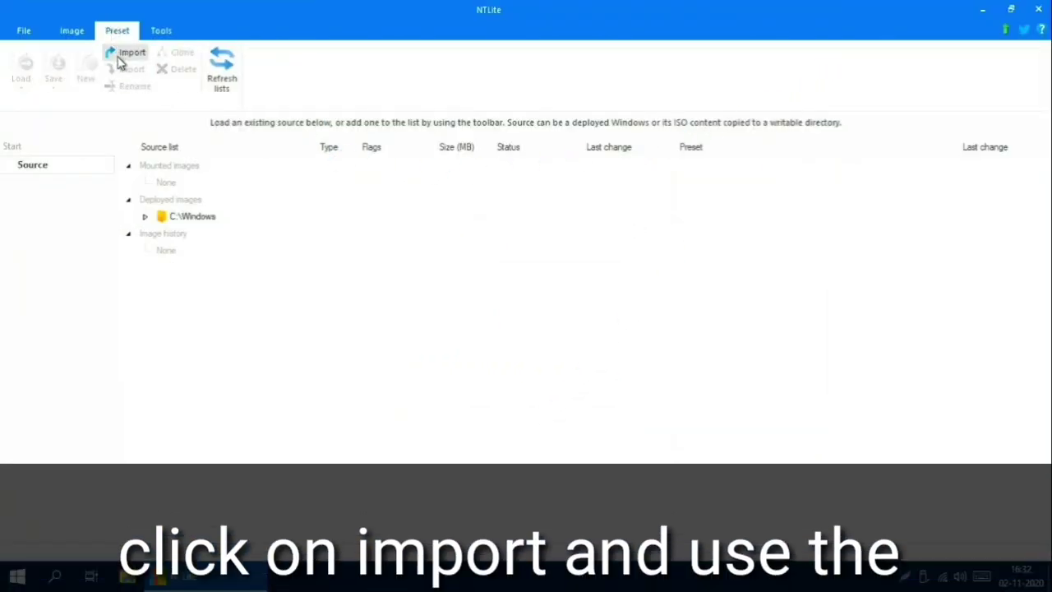
left_click(123, 54)
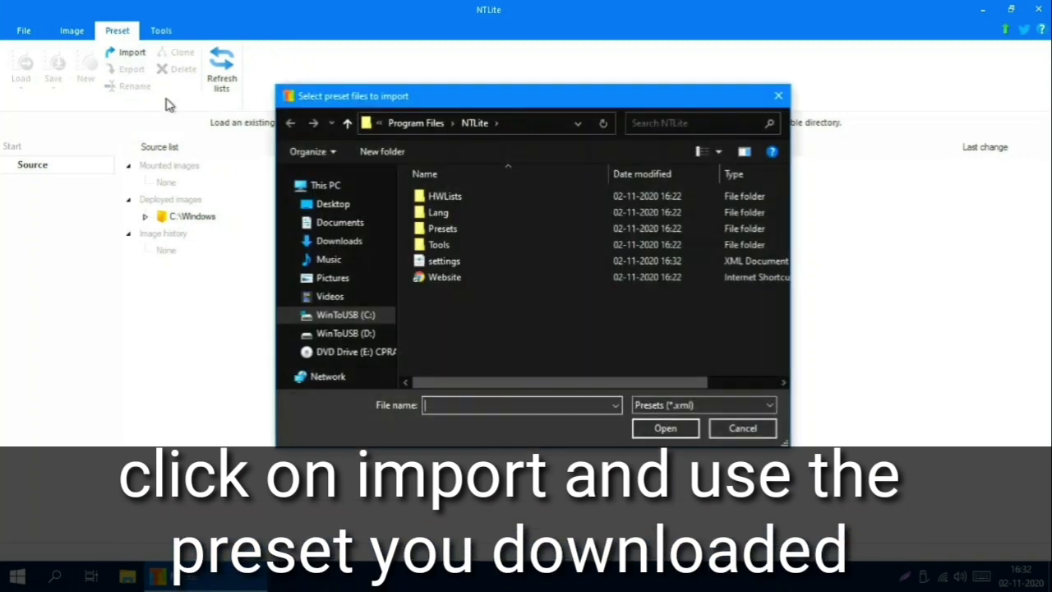
left_click(341, 241)
left_click(451, 216)
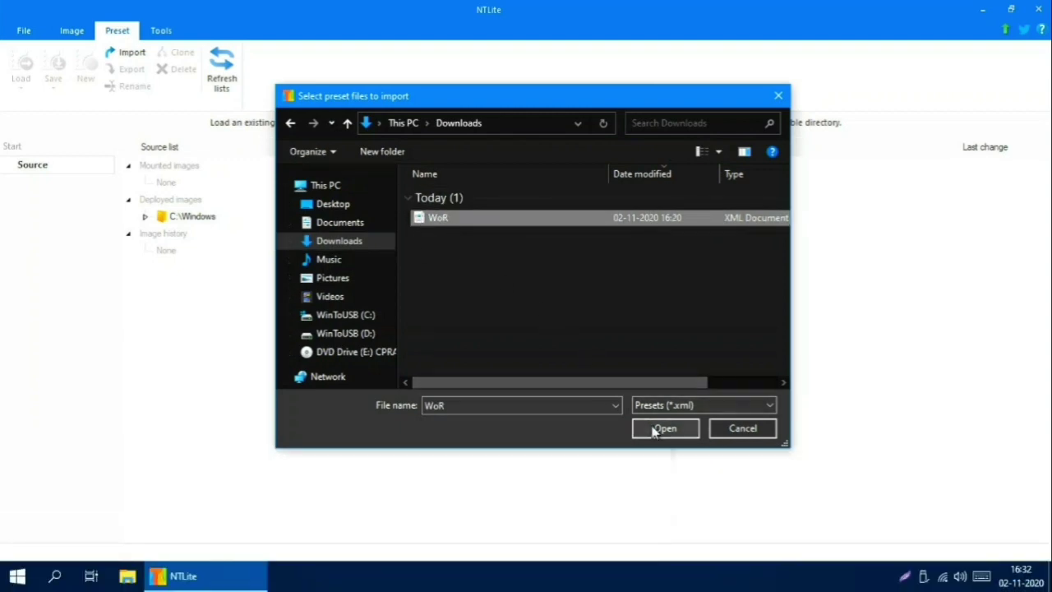
left_click(664, 429)
left_click(630, 400)
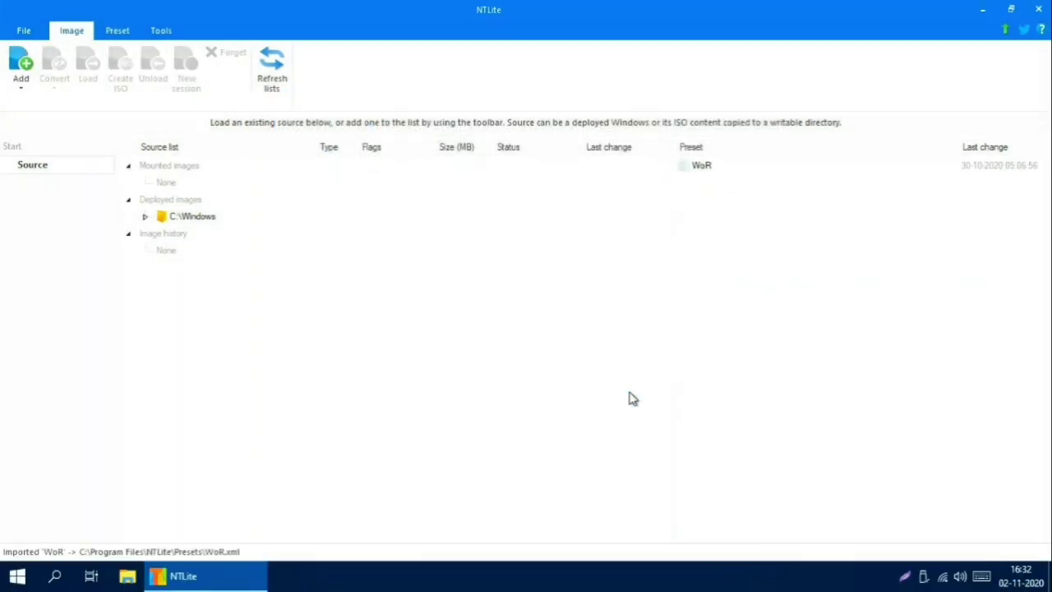
- Add install.wim from the desktop folder "win 10 on rpi script" as an image source and acknowledge the isolated-image warning
left_click(730, 169)
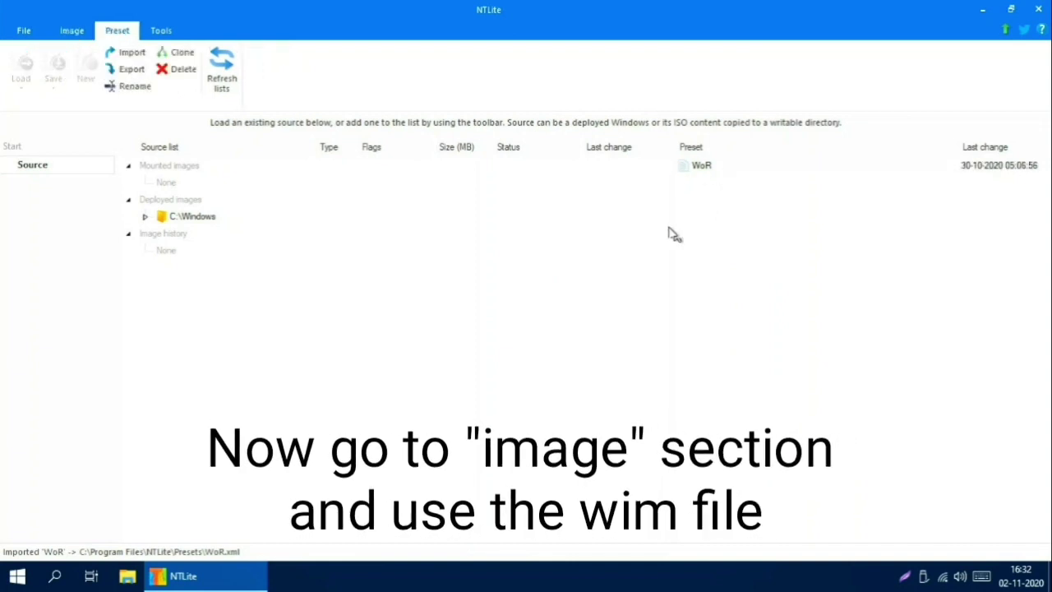
left_click(530, 274)
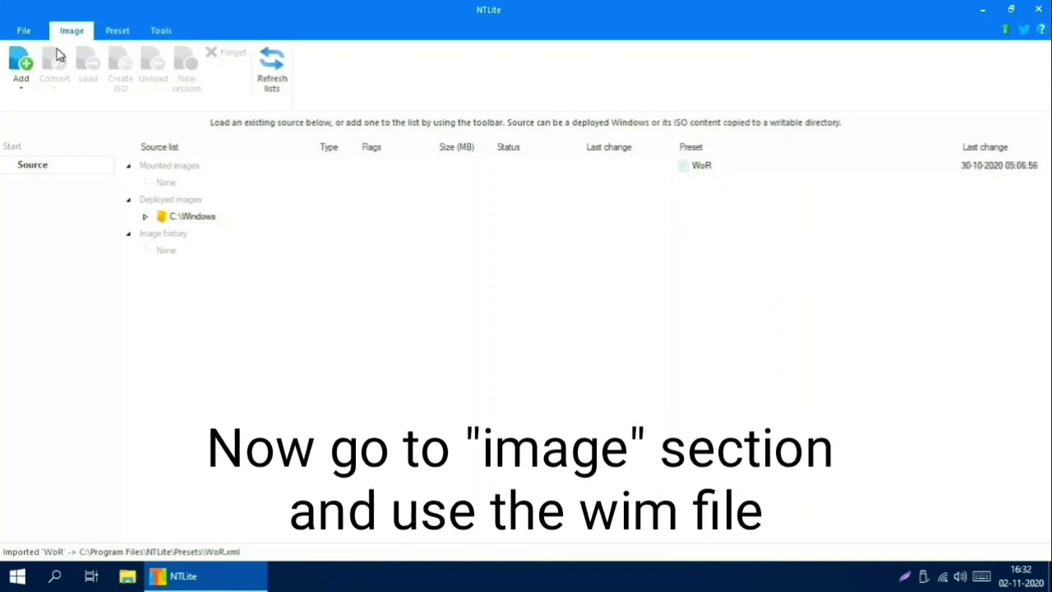
left_click(20, 82)
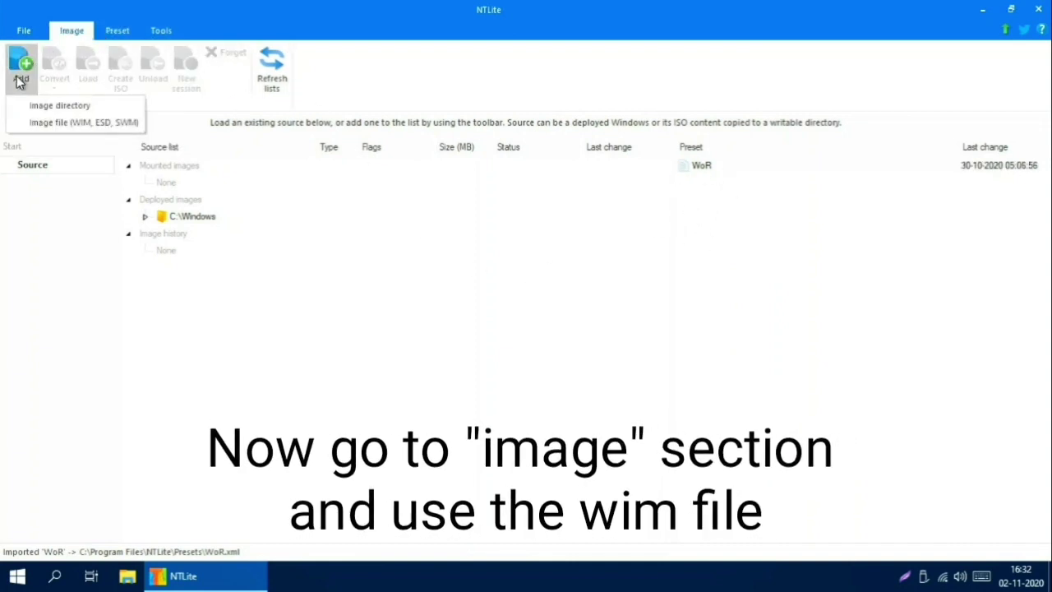
left_click(27, 123)
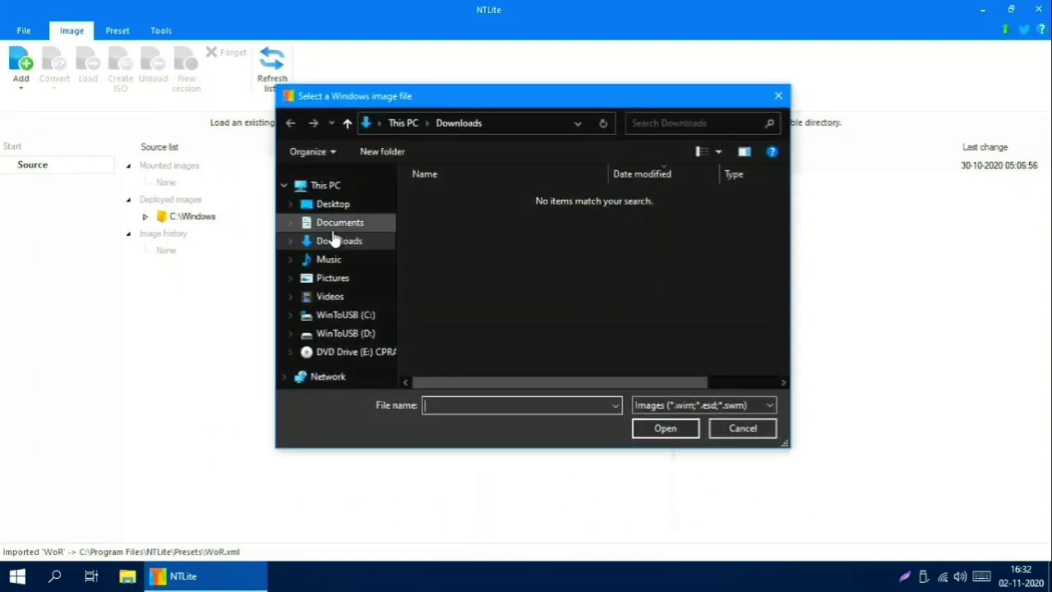
left_click(366, 206)
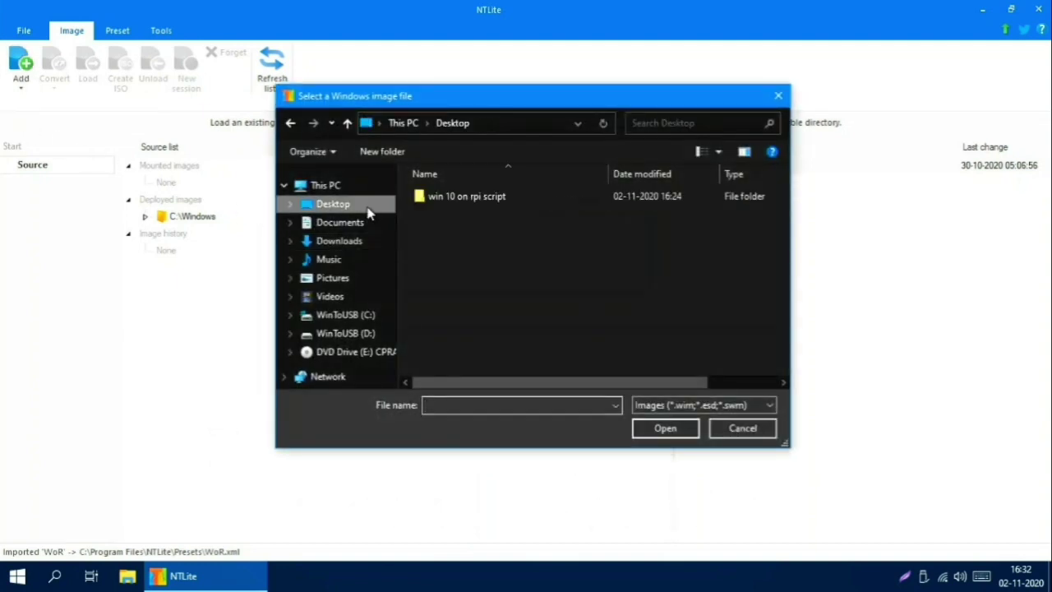
double_click(465, 199)
left_click(468, 199)
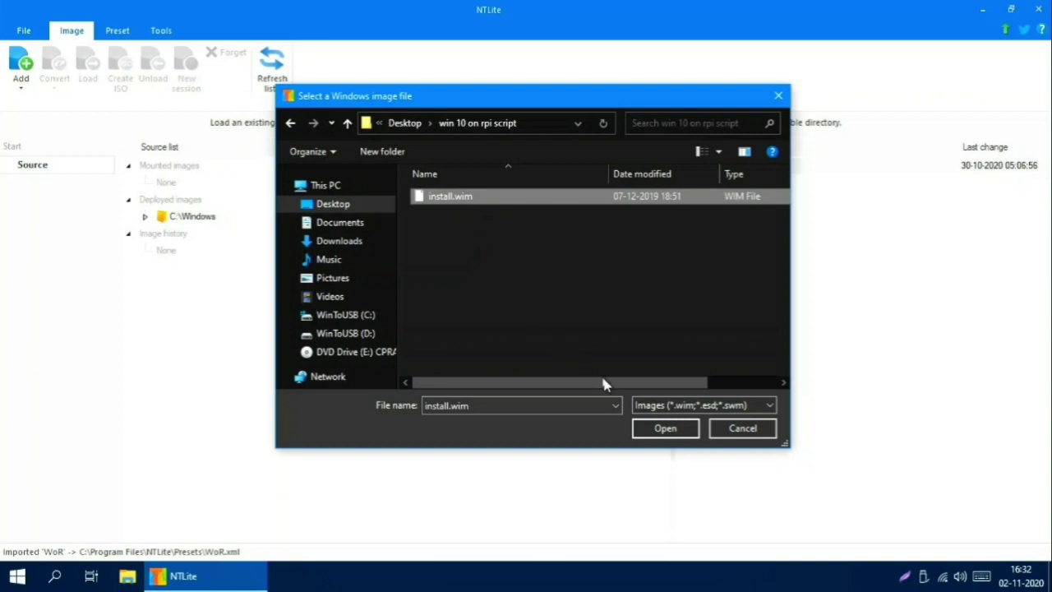
left_click(665, 428)
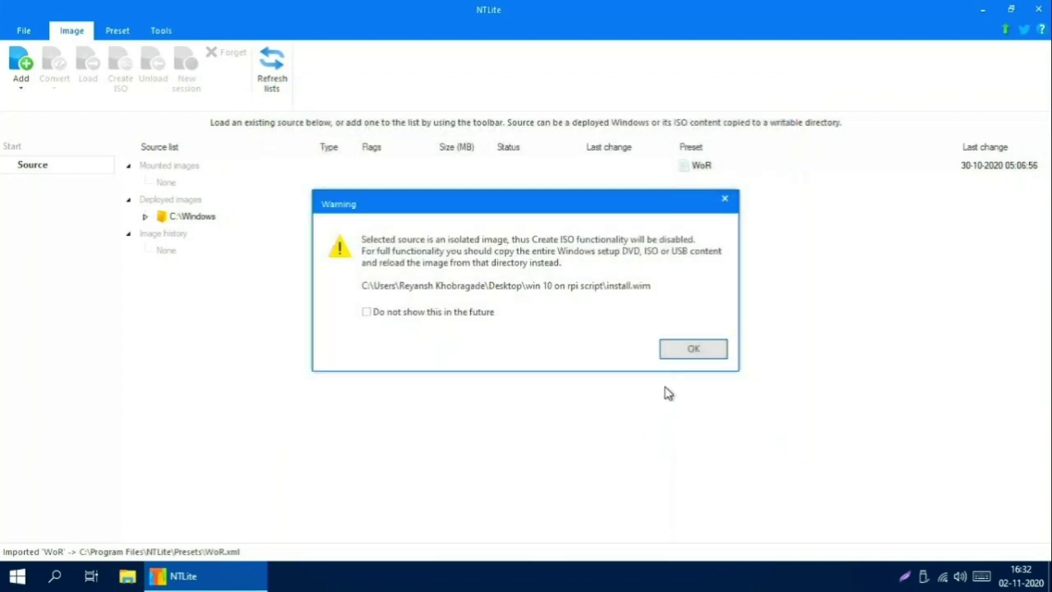
left_click(695, 351)
- Load the Windows 10 Pro ARM64 edition from install.wim, and load the WoR preset onto it
left_click(516, 286)
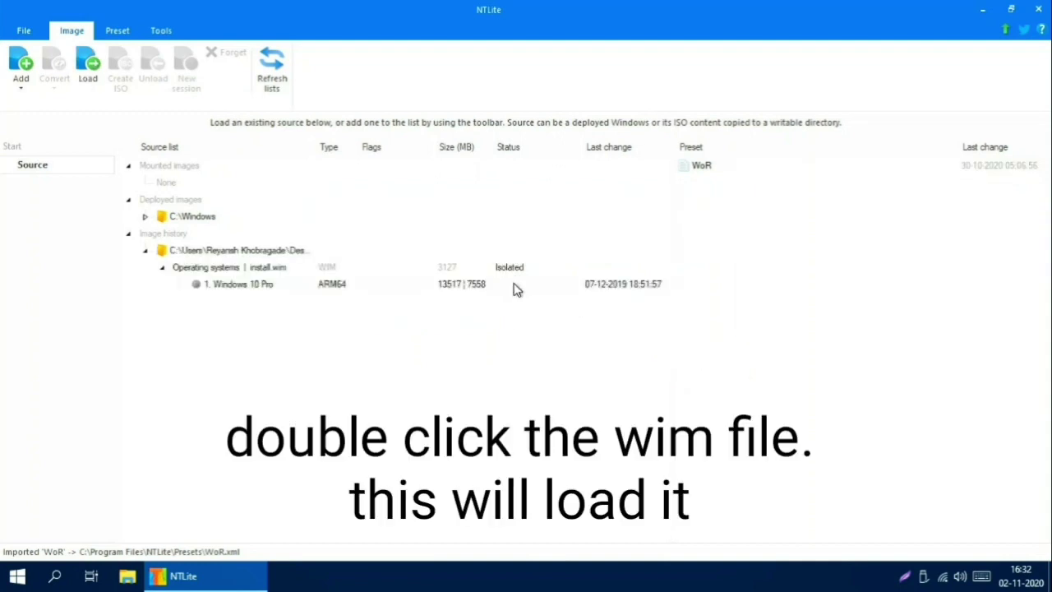
double_click(513, 285)
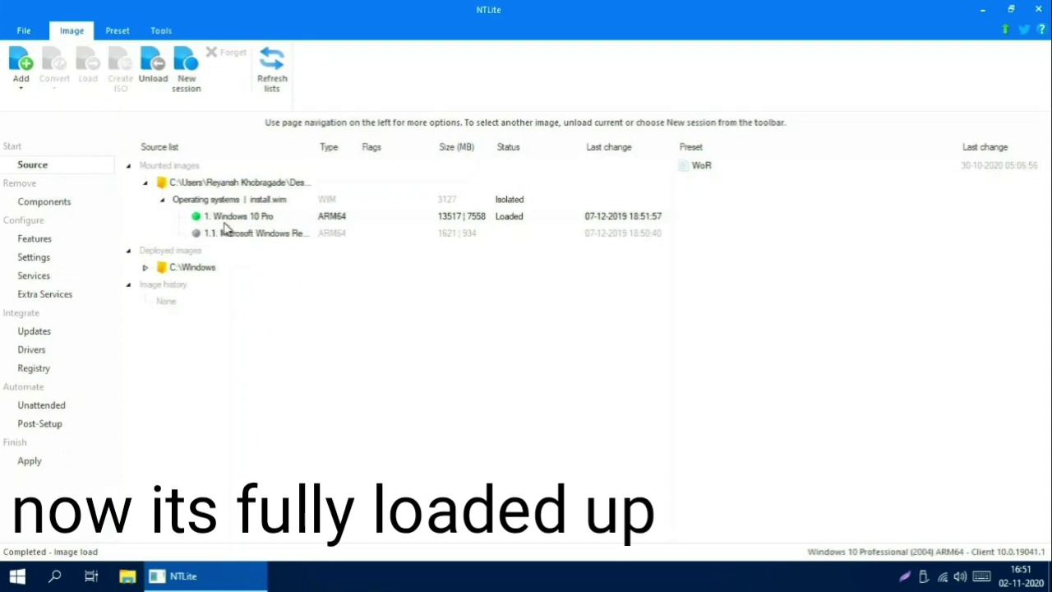
left_click(753, 171)
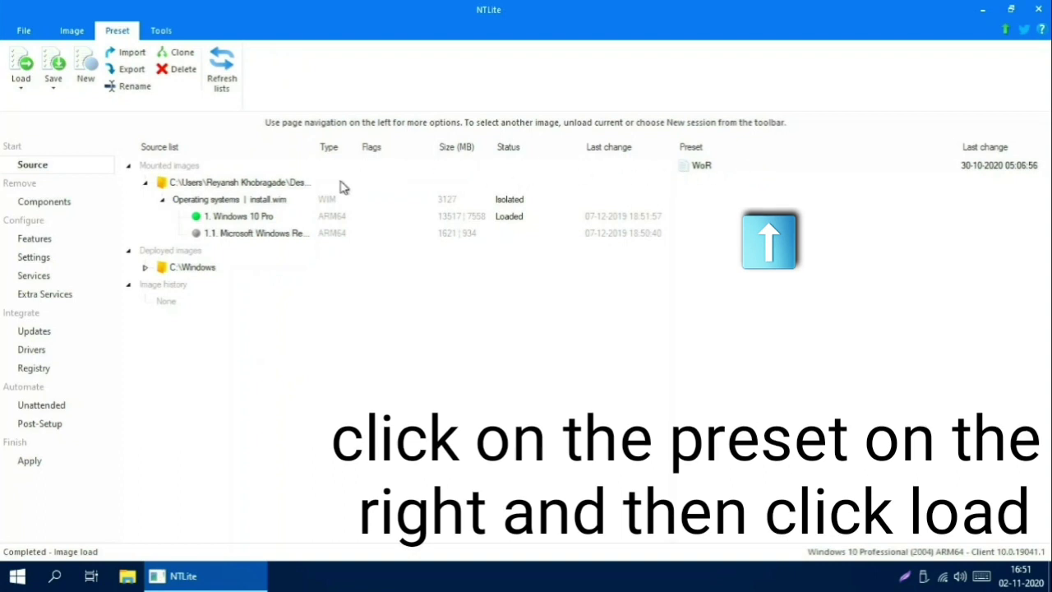
left_click(14, 66)
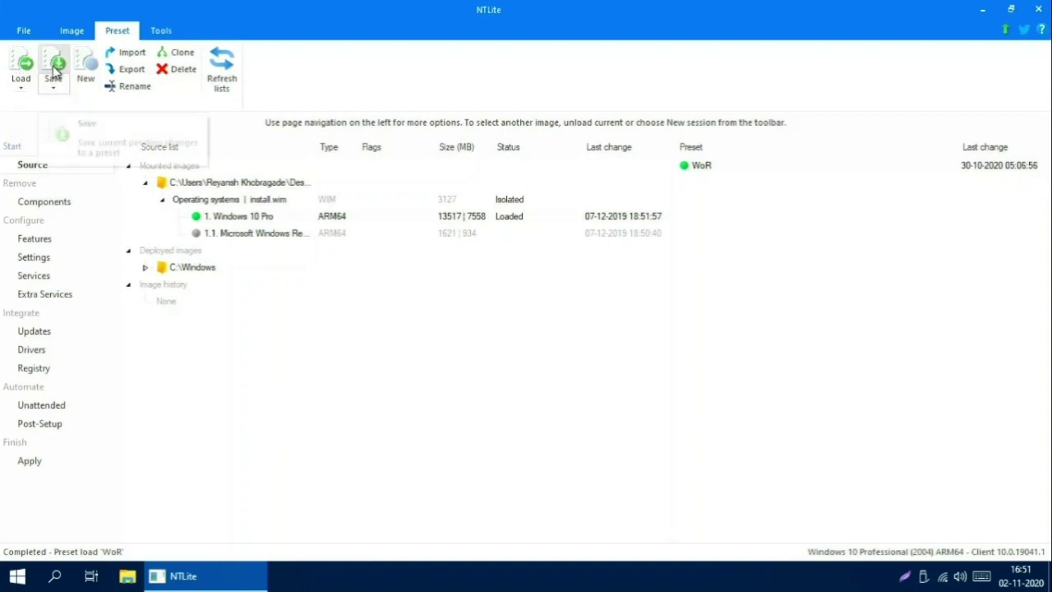
- Process all pending changes with the saving mode left at "Save the image", confirming the start
left_click(33, 463)
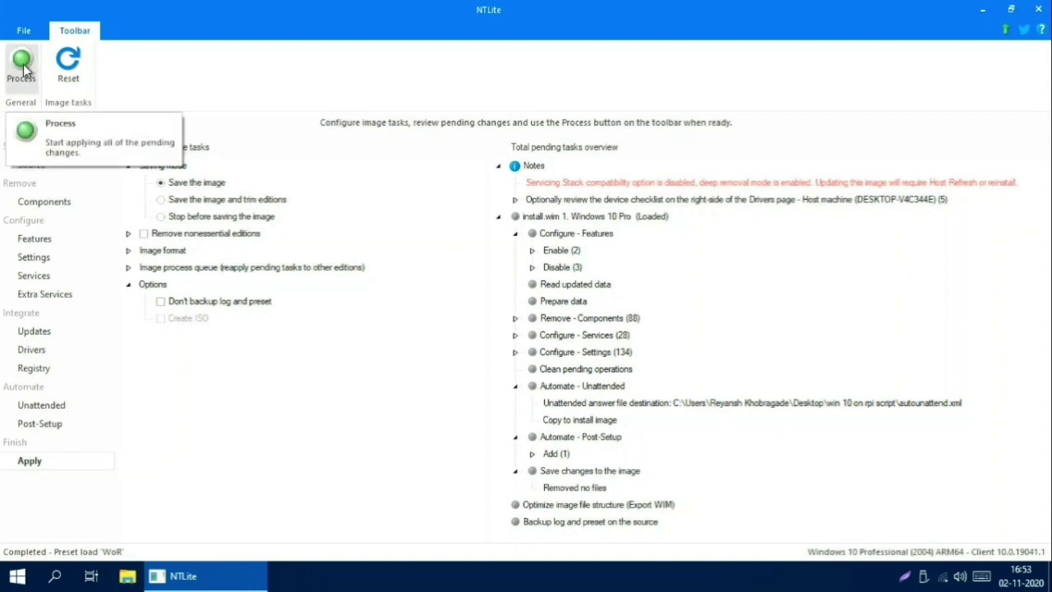
left_click(23, 69)
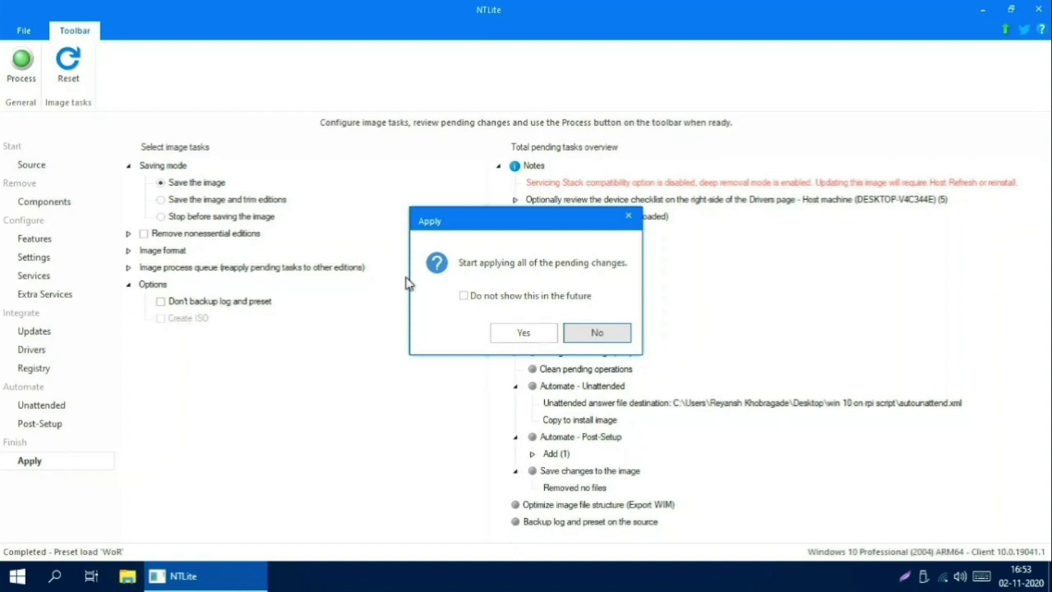
left_click(524, 333)
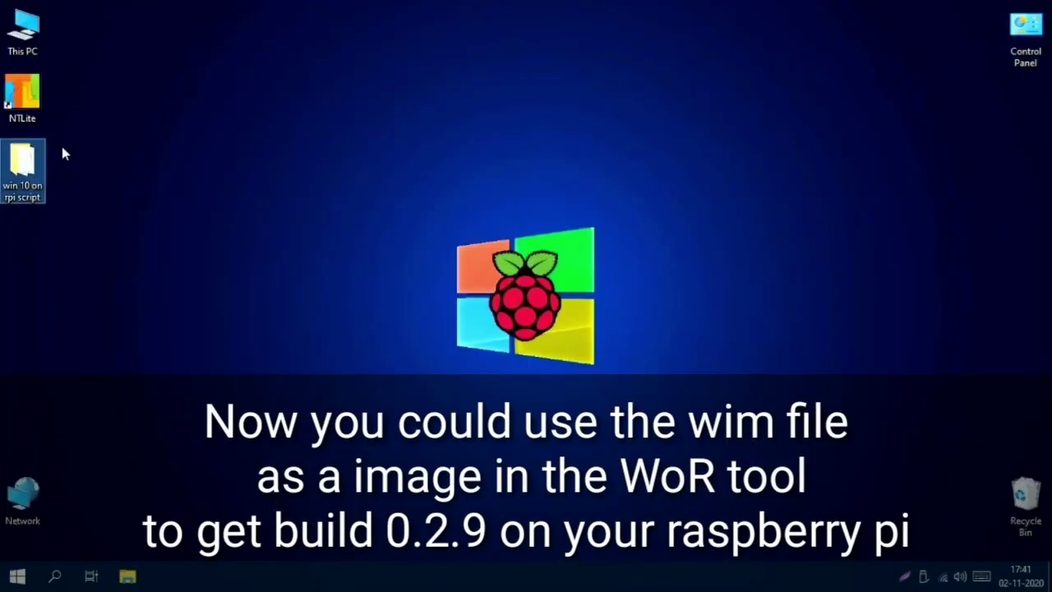
- Review the NTLite log through to its end in the desktop folder "win 10 on rpi script", and select the processed install.wim
double_click(20, 196)
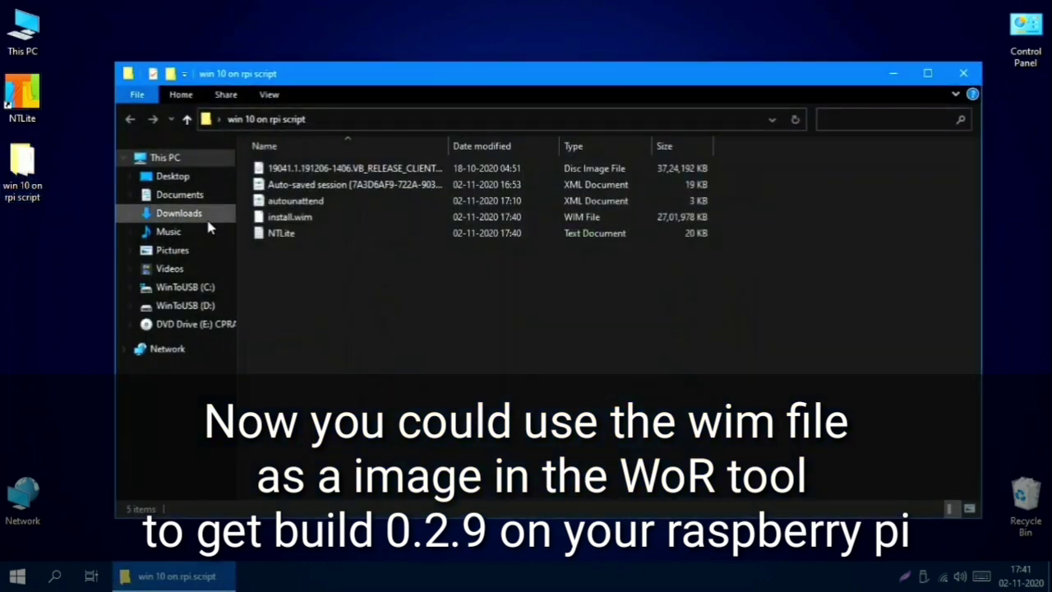
left_click(395, 221)
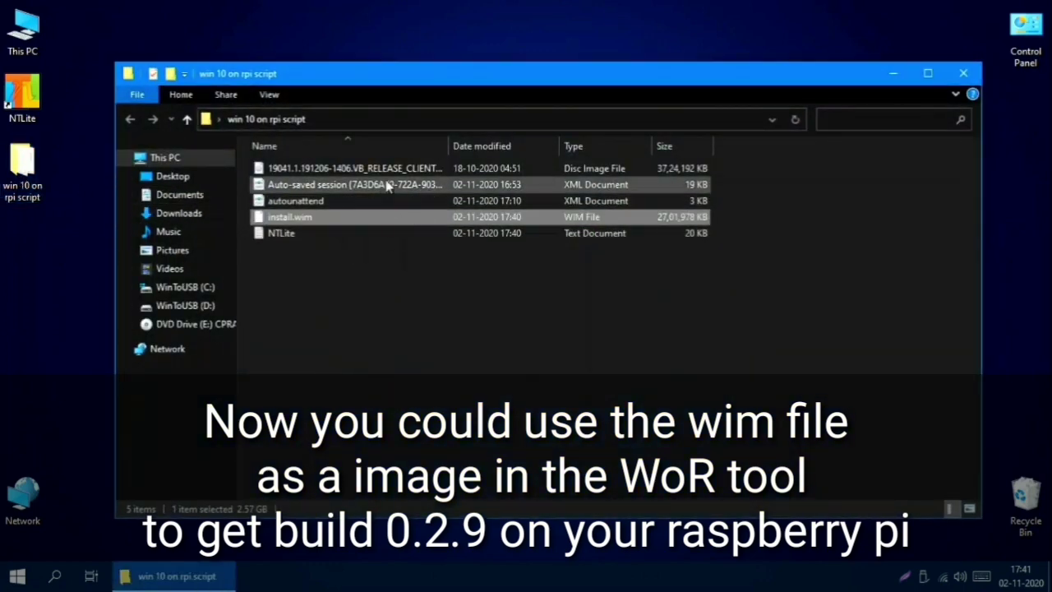
left_click(337, 235)
double_click(336, 234)
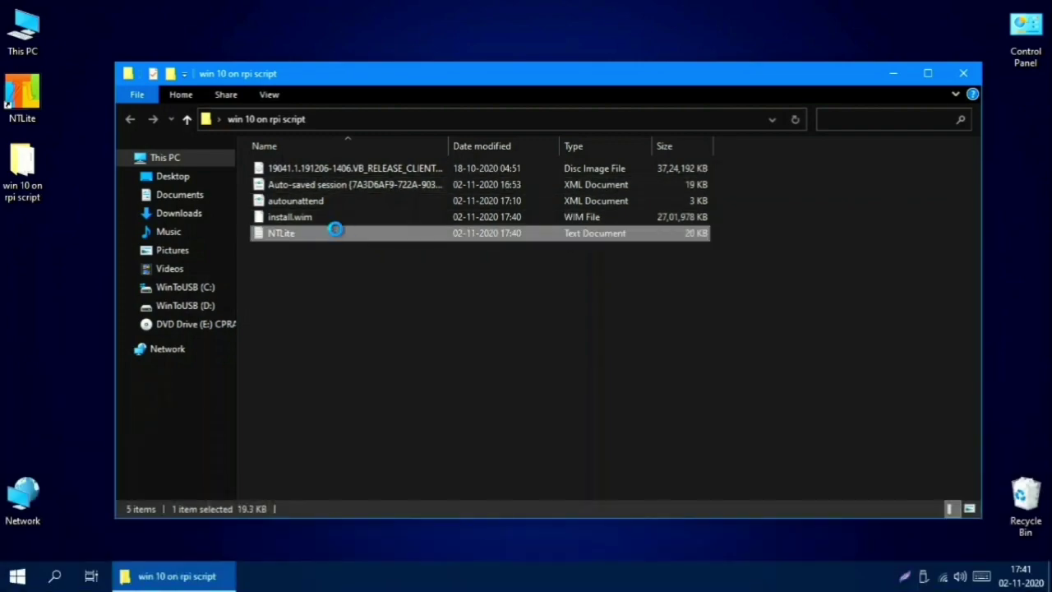
scroll(337, 226, "down", 7)
scroll(342, 204, "down", 1)
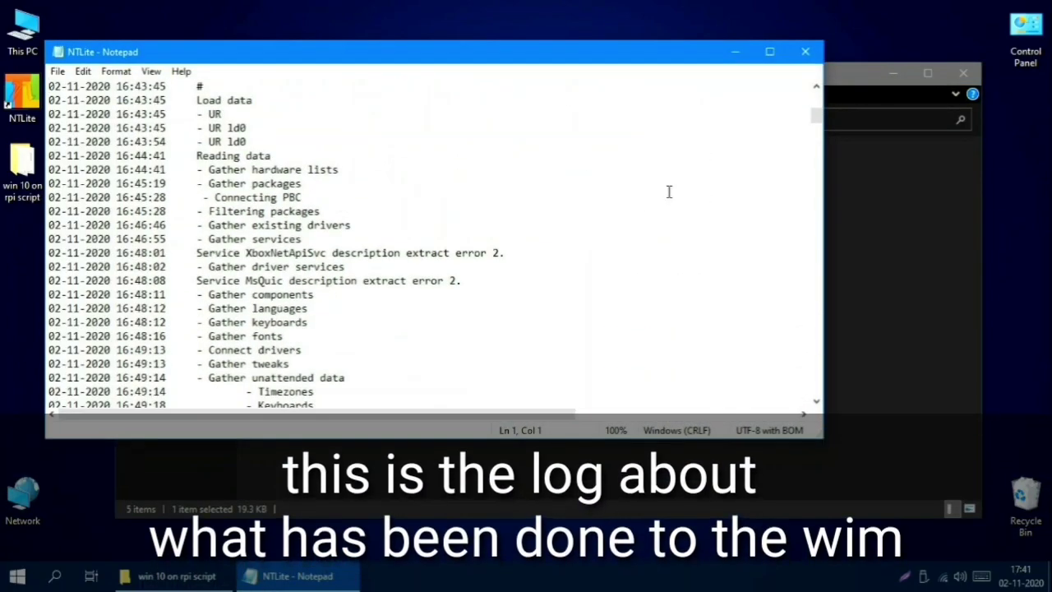
left_click_drag(816, 113, 798, 399)
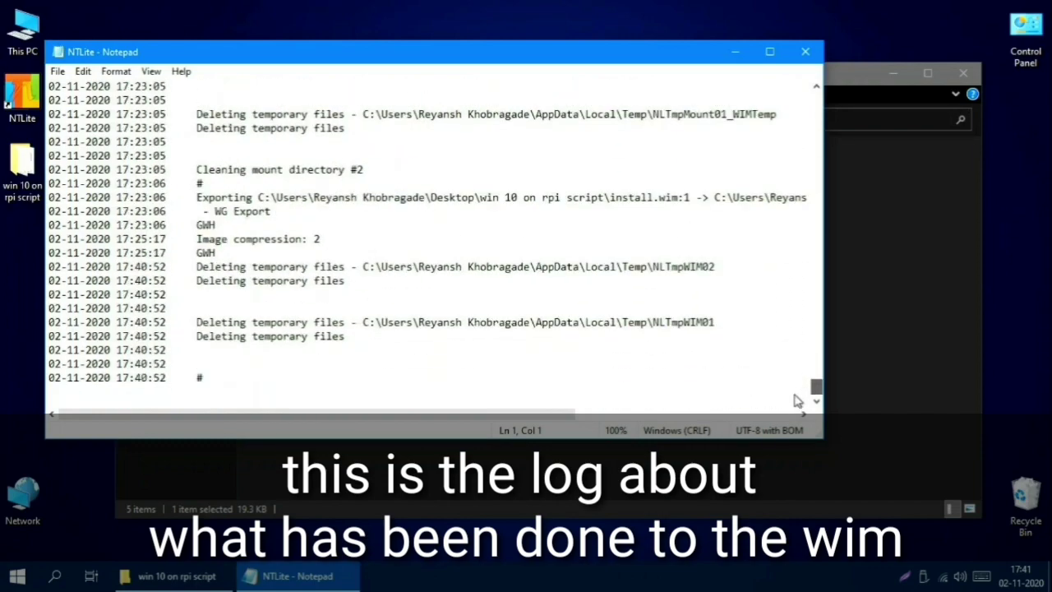
left_click(806, 51)
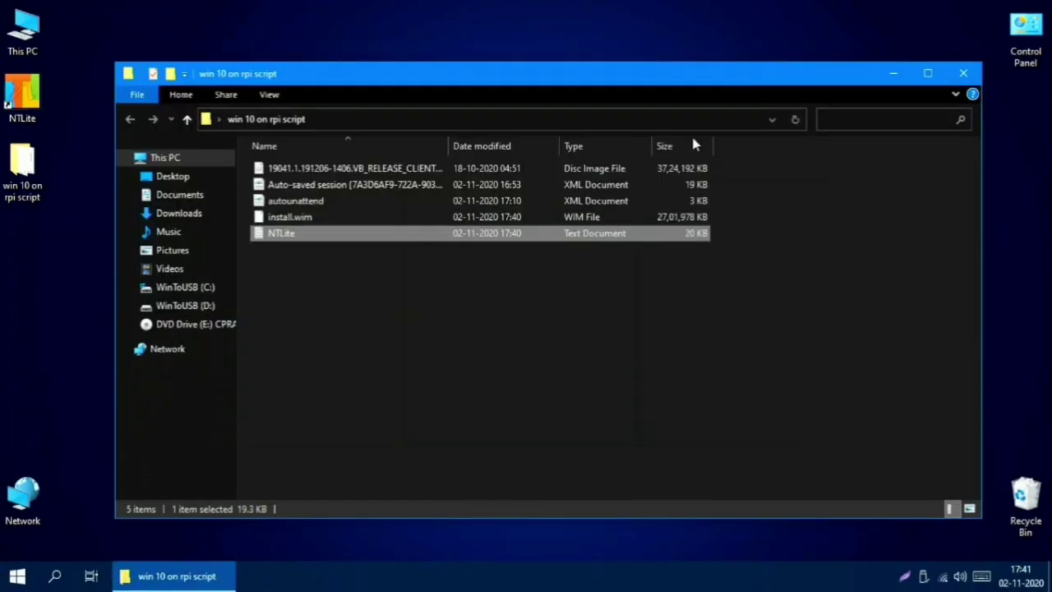
left_click(535, 218)
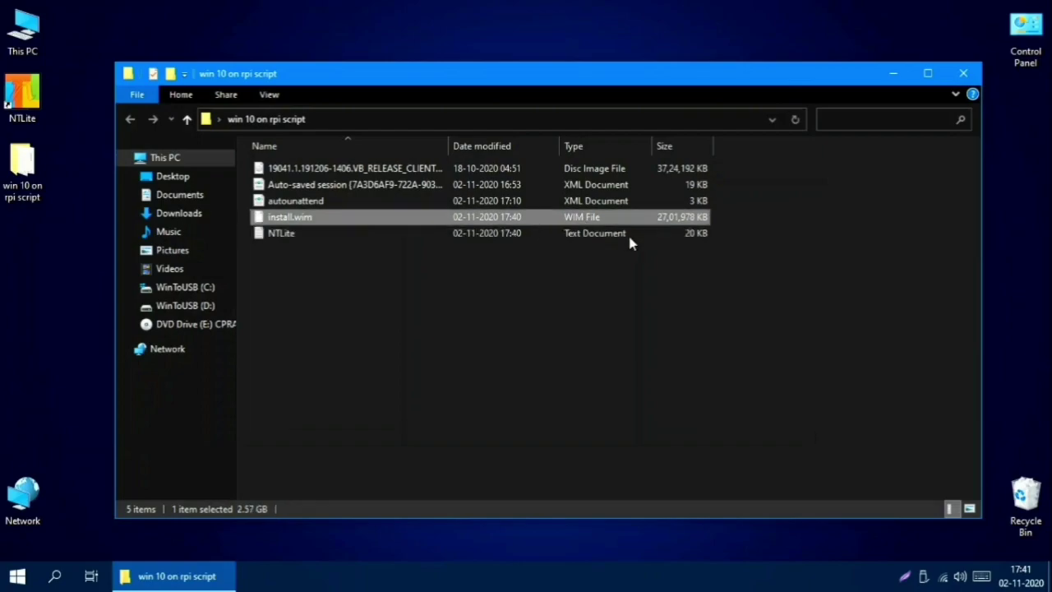